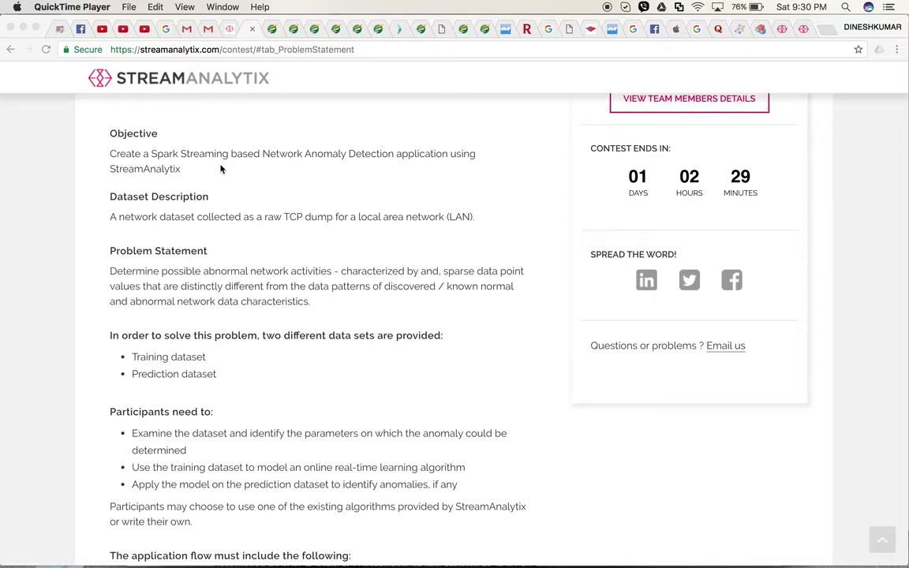
# Step: Read the application flow requirements in the contest's problem statement
pyautogui.scroll(-8, 221, 168)
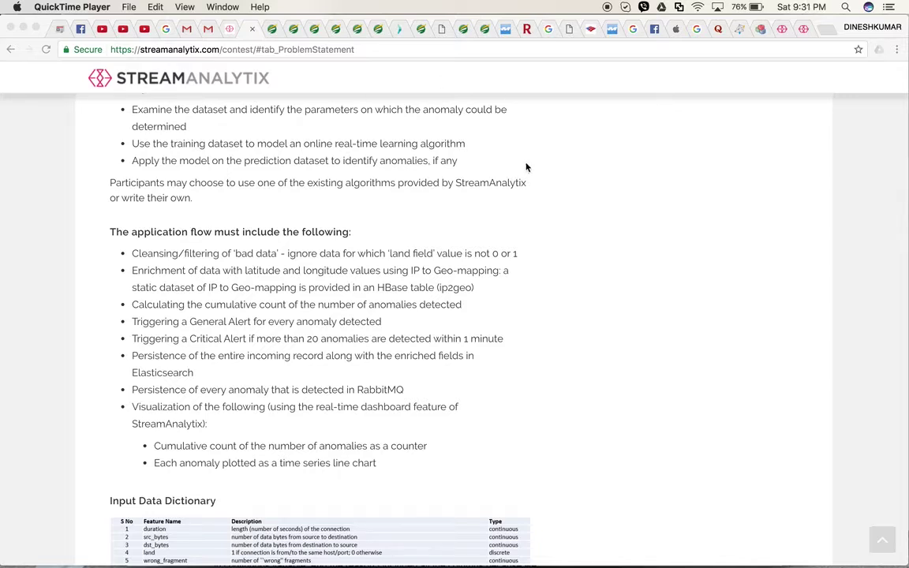
# Step: Switch to the IDE's anamoly project and examine line 16 of output1.txt through to the list of counts after the distances
pyautogui.hotkey('ctrl', 'Right')
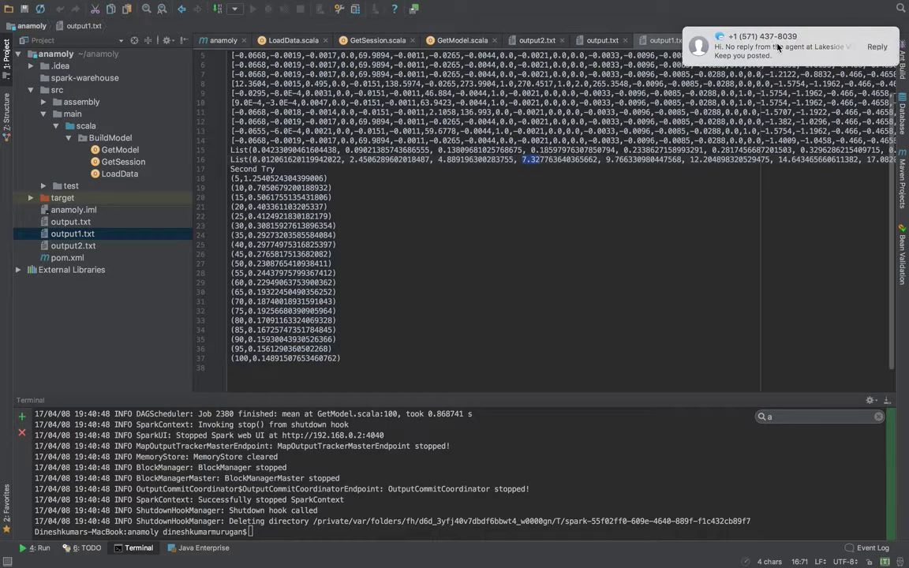
pyautogui.hscroll(2, 862, 48)
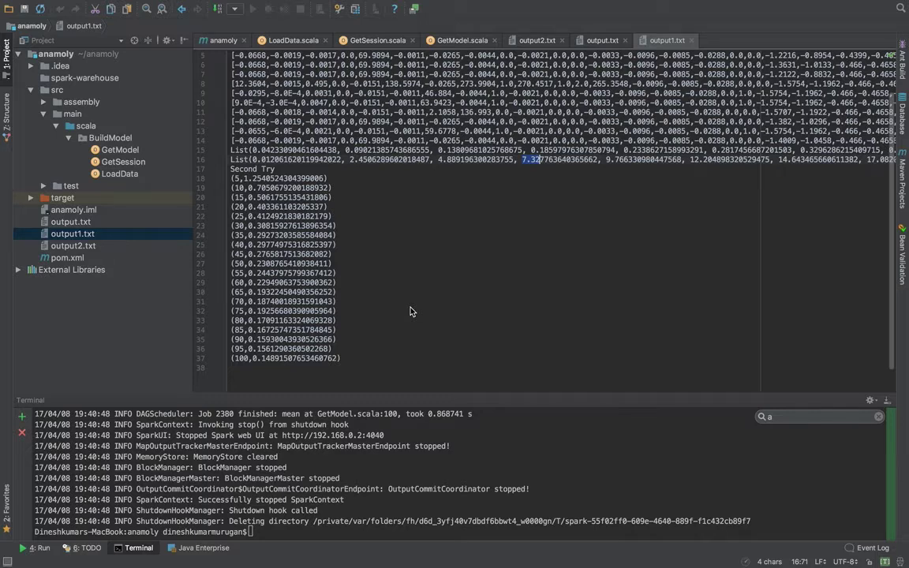
pyautogui.scroll(2, 509, 316)
pyautogui.hscroll(15, 509, 315)
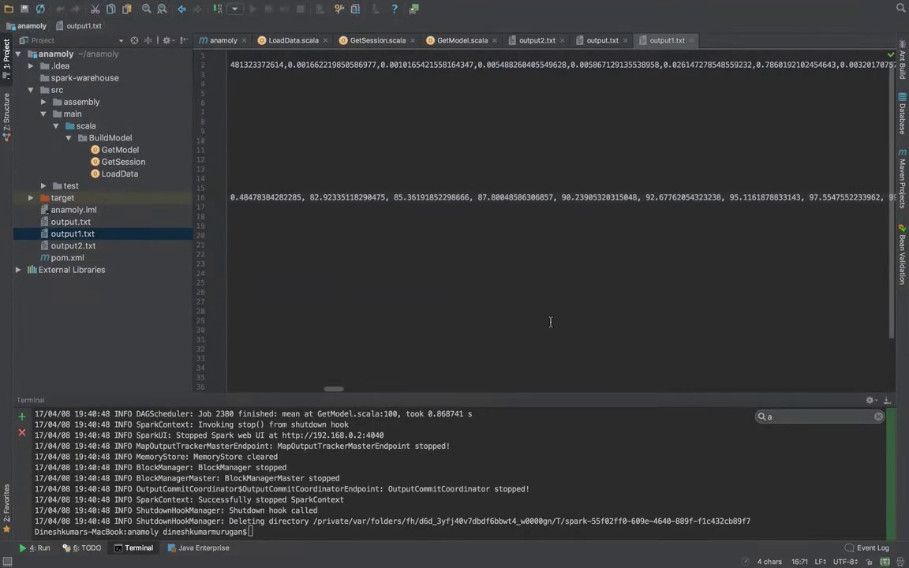
pyautogui.hscroll(20, 551, 322)
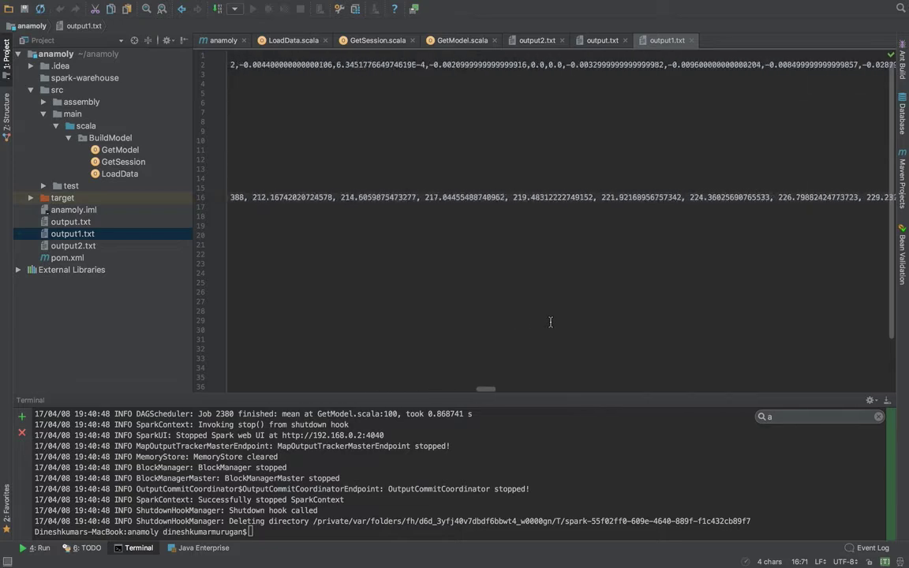
pyautogui.hscroll(20, 551, 322)
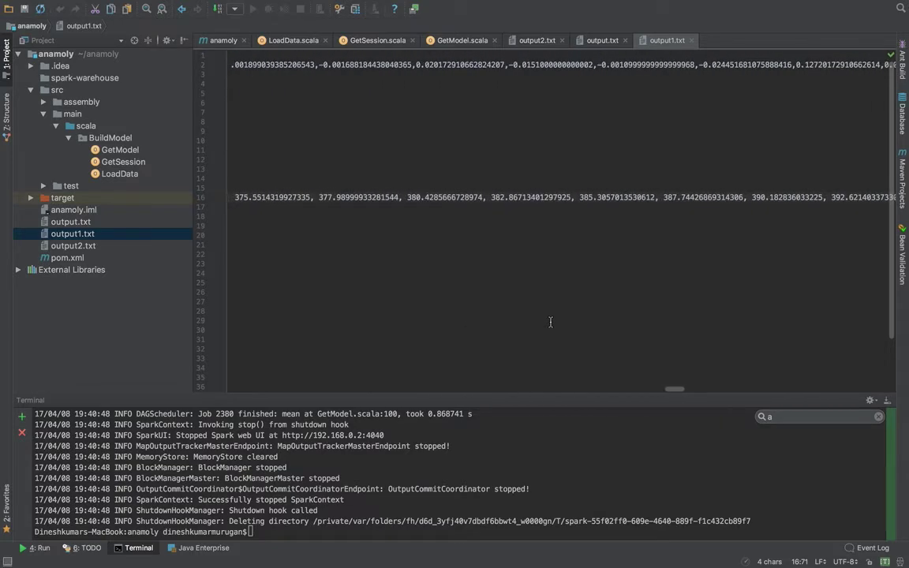
pyautogui.hscroll(14, 551, 323)
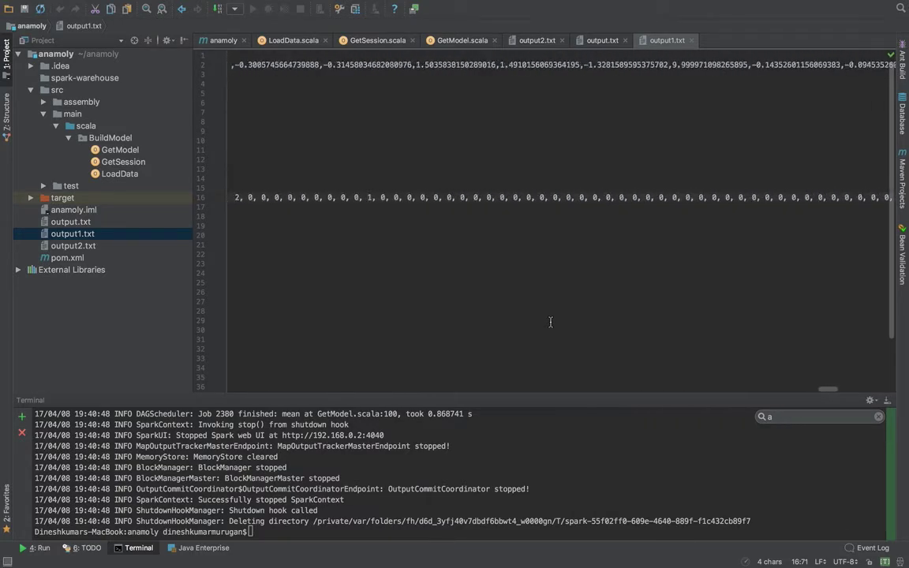
pyautogui.scroll(-1, 551, 322)
pyautogui.hscroll(-4, 551, 322)
pyautogui.scroll(1, 551, 322)
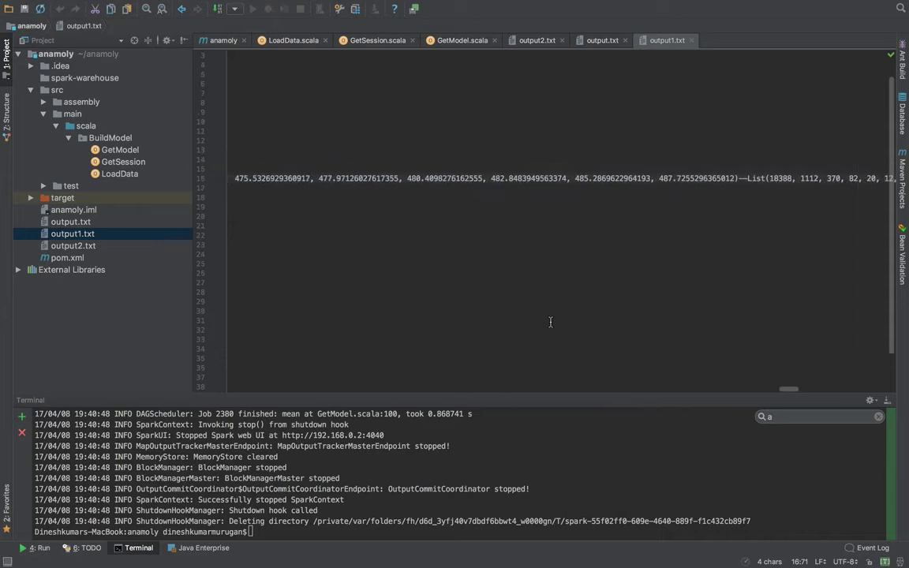
pyautogui.click(769, 180)
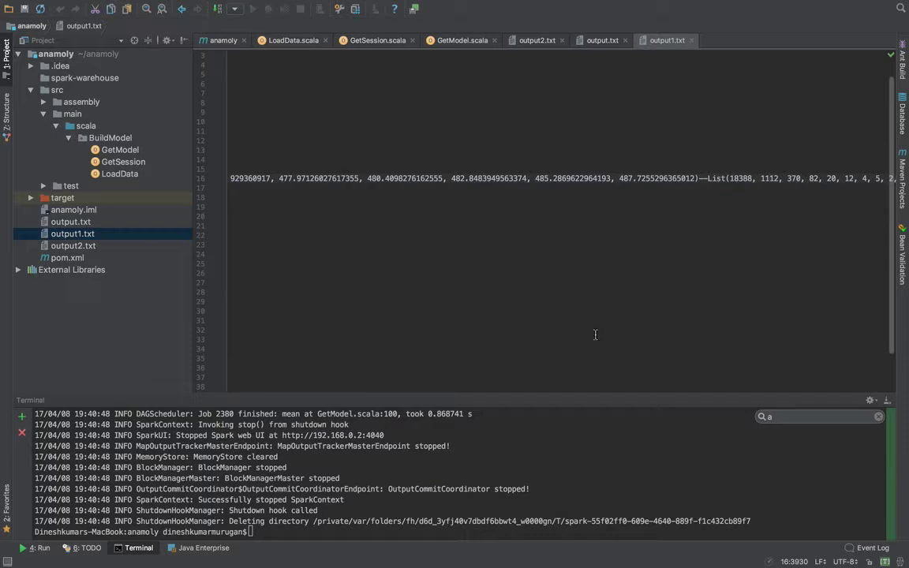
# Step: Return to the start of line 16 in output1.txt and select the leading digits 7.32 of its fourth value
pyautogui.hscroll(-10, 596, 335)
pyautogui.scroll(1, 595, 335)
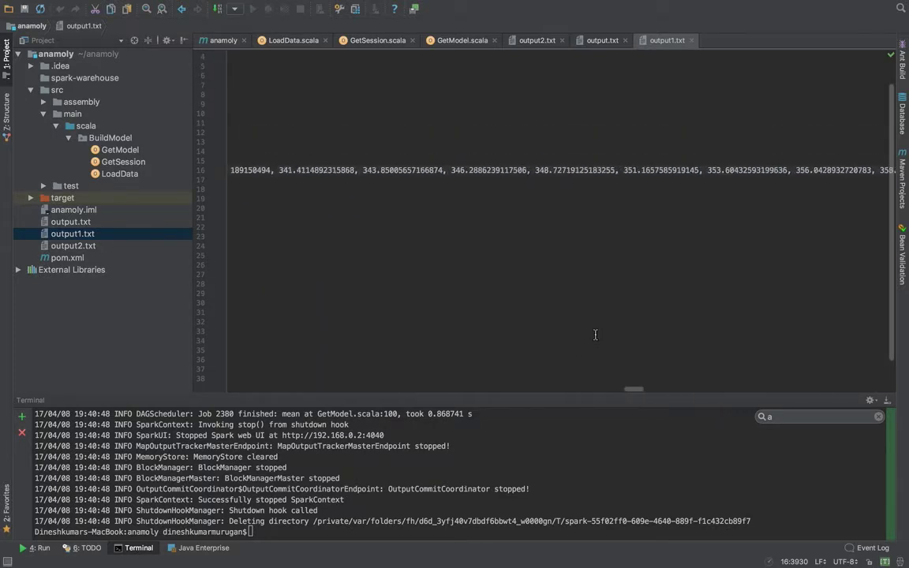
pyautogui.hscroll(-10, 595, 335)
pyautogui.scroll(-1, 595, 335)
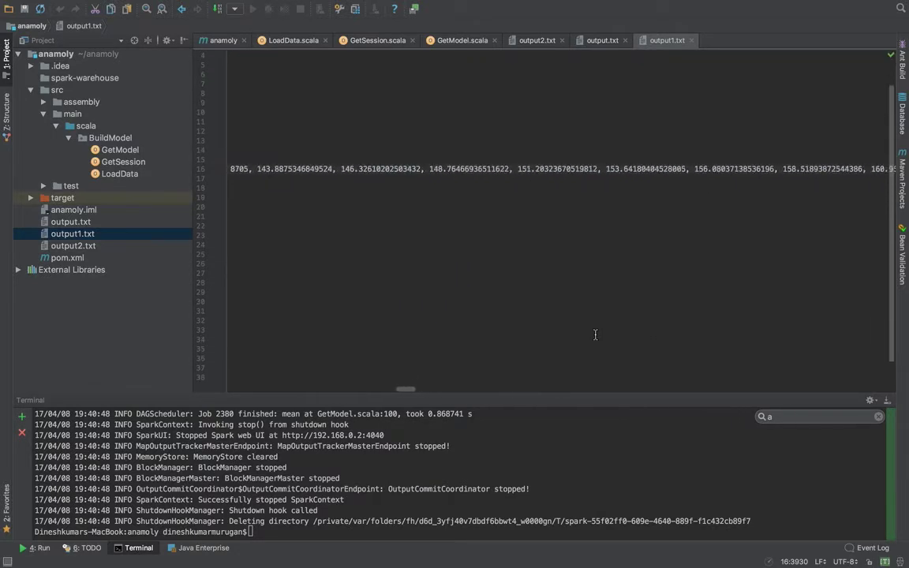
pyautogui.hscroll(-15, 595, 335)
pyautogui.scroll(1, 595, 334)
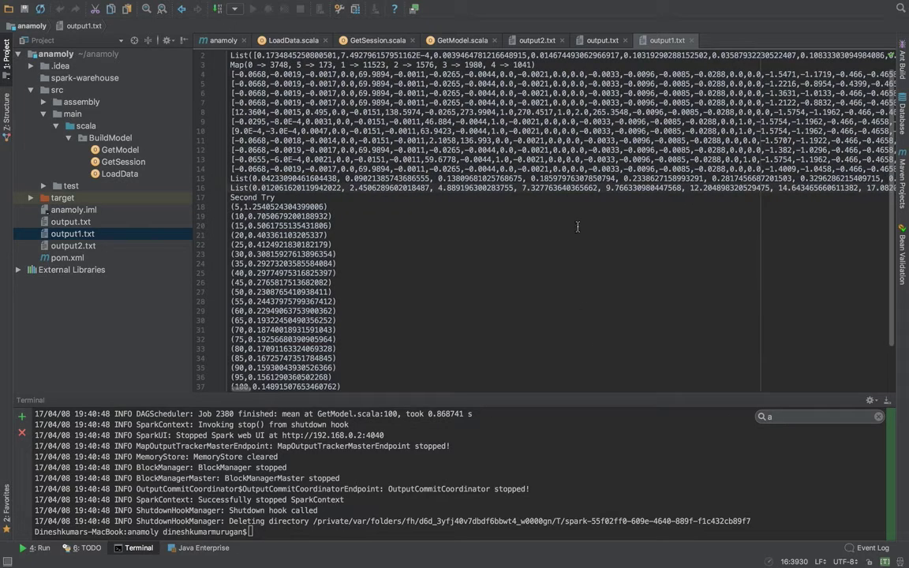
pyautogui.moveTo(522, 188); pyautogui.dragTo(539, 188)
# Step: Examine the Second Try results in output1.txt and select the number 100 in the last entry
pyautogui.scroll(-3, 436, 258)
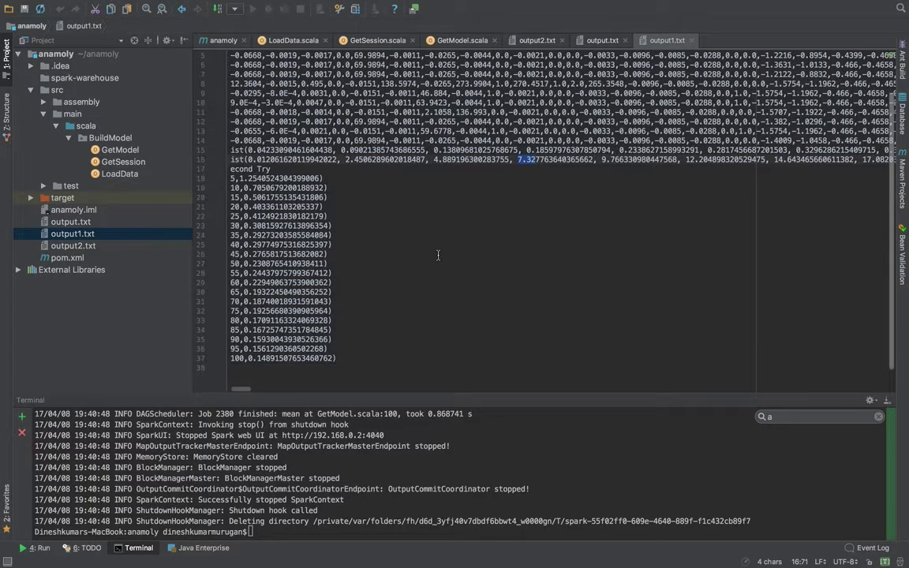
pyautogui.scroll(-1, 284, 344)
pyautogui.hscroll(-1, 284, 344)
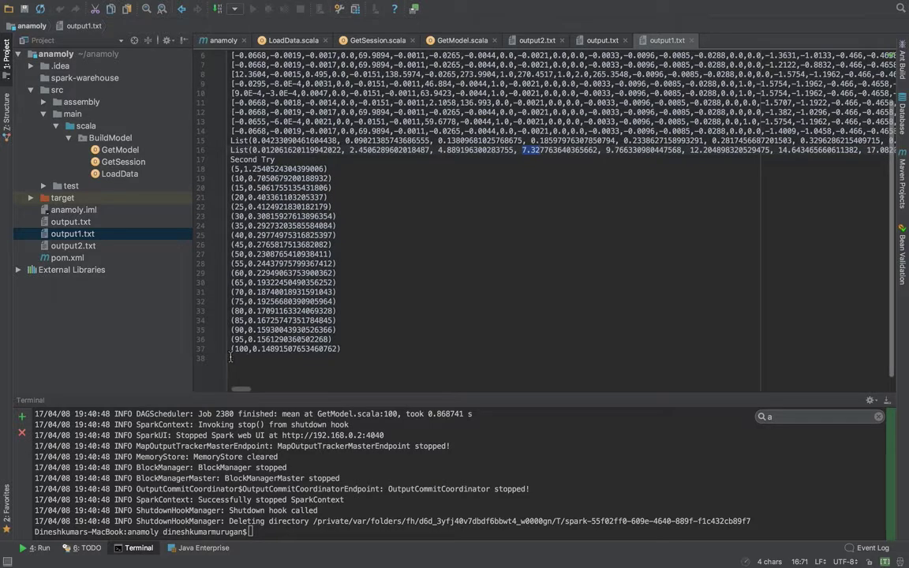
pyautogui.doubleClick(240, 349)
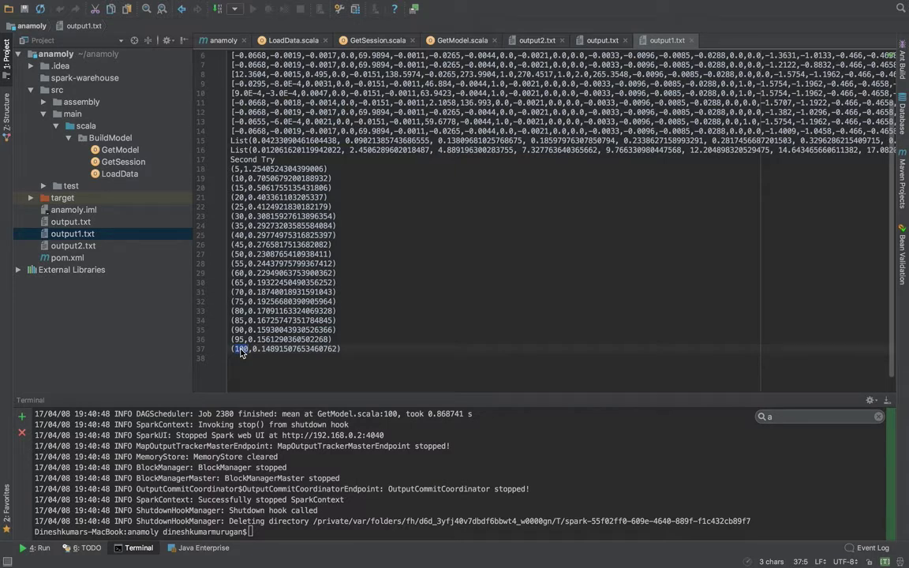
# Step: Switch to Chrome, show the Prediction data pipeline and collapse its component palette
pyautogui.press('super+Tab')
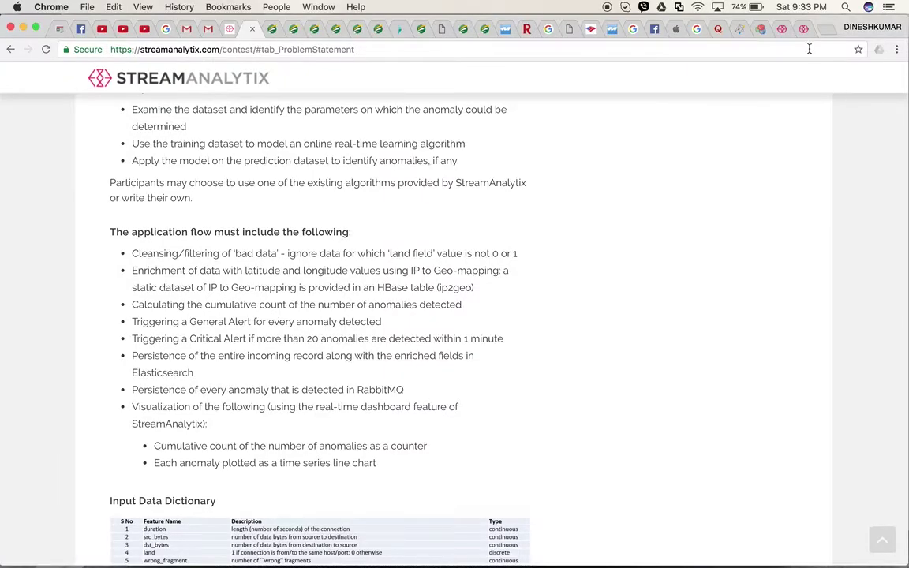
pyautogui.click(804, 29)
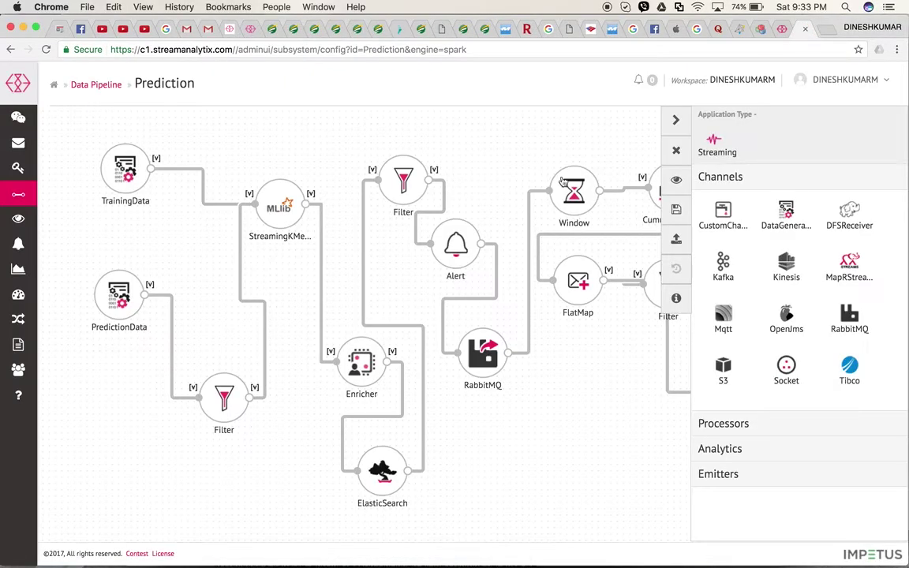
pyautogui.click(679, 128)
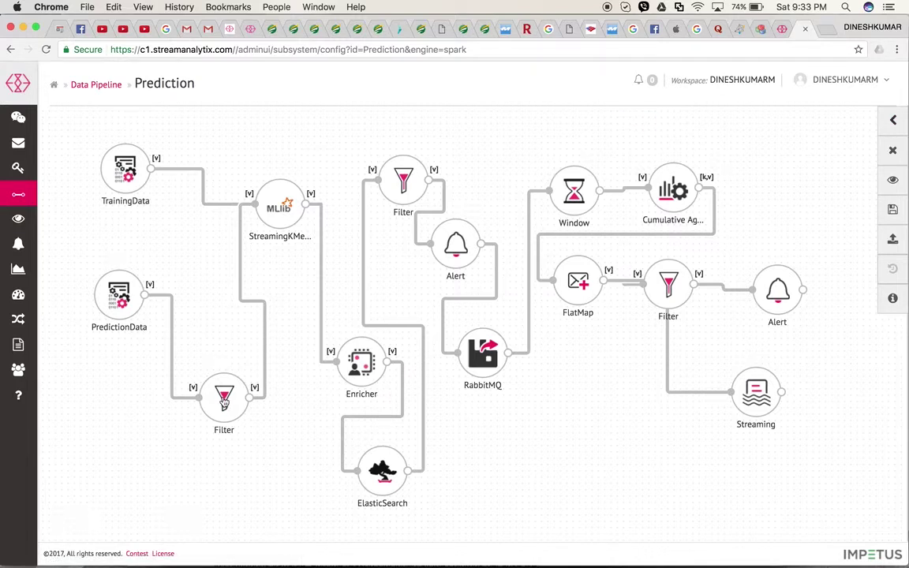
# Step: Open the StreamingKMeans component's settings and review its anomaly threshold and variable types
pyautogui.doubleClick(282, 211)
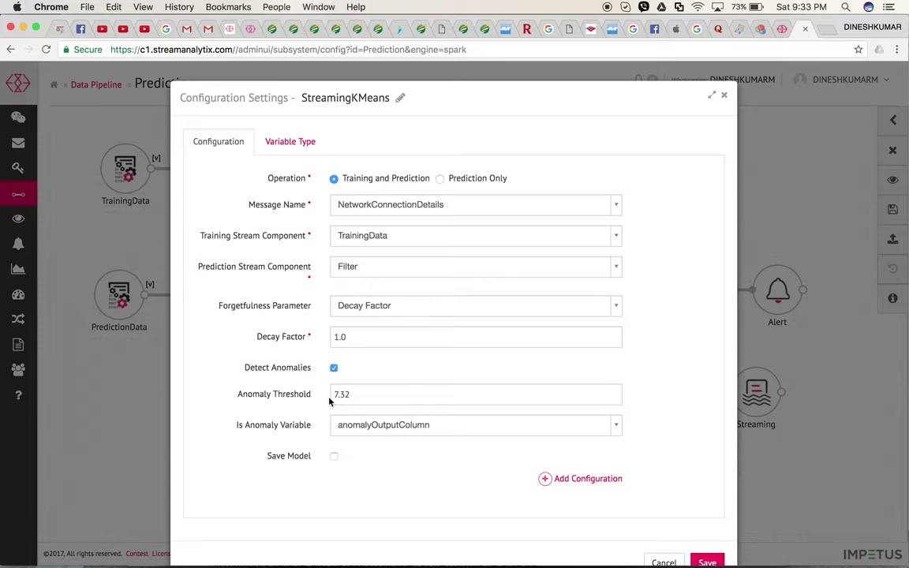
pyautogui.moveTo(349, 395)
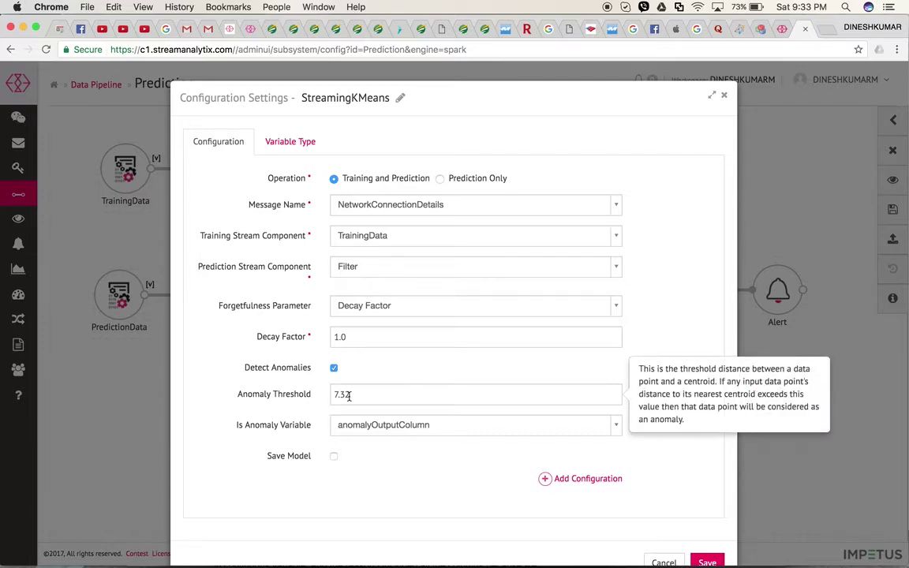
pyautogui.click(293, 146)
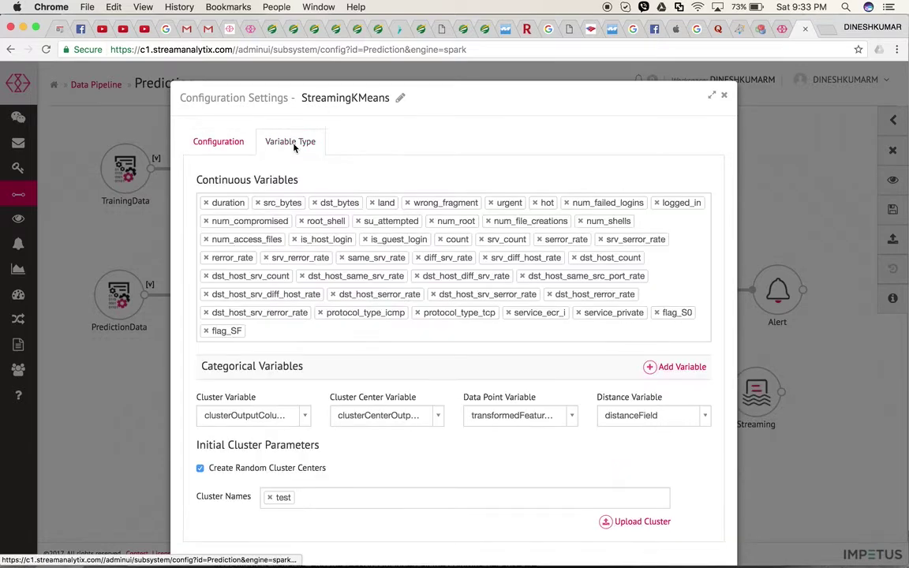
pyautogui.moveTo(303, 222)
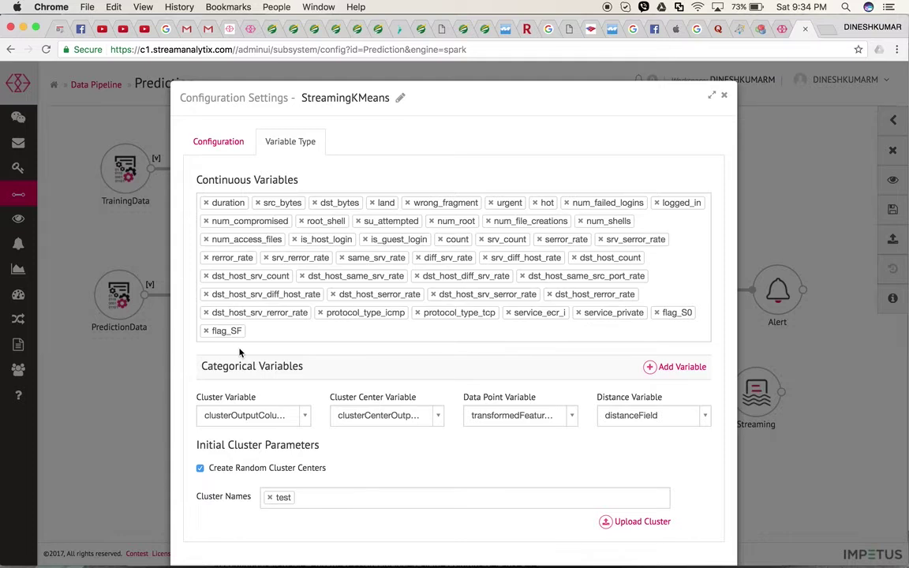
# Step: Check the impsco attribute importance table in RStudio, and return to Chrome to close the StreamingKMeans settings without saving
pyautogui.moveTo(571, 562)
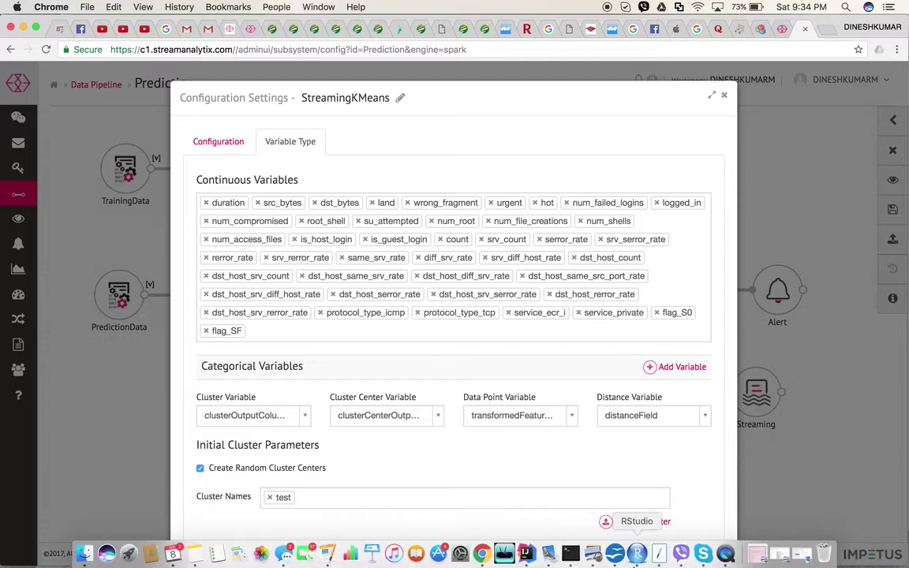
pyautogui.click(637, 554)
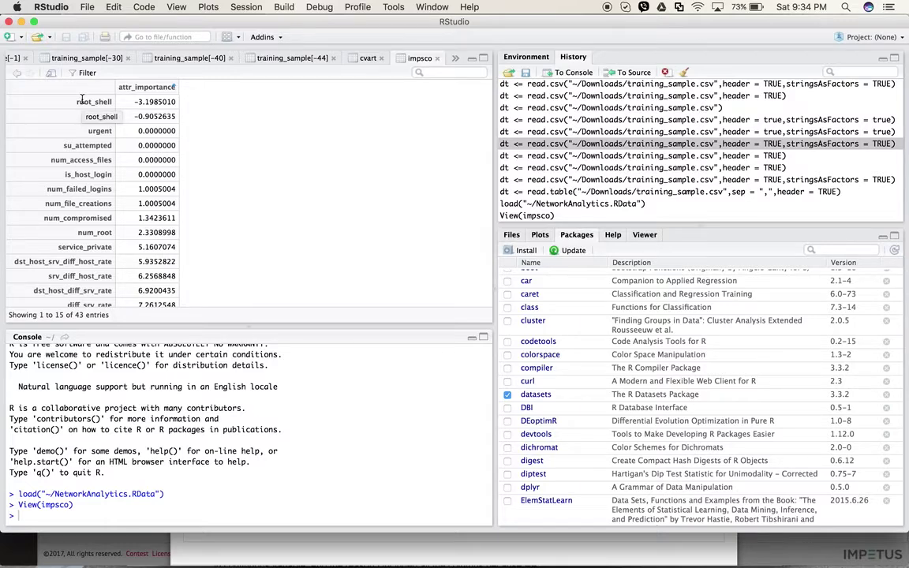
pyautogui.press('super+Tab')
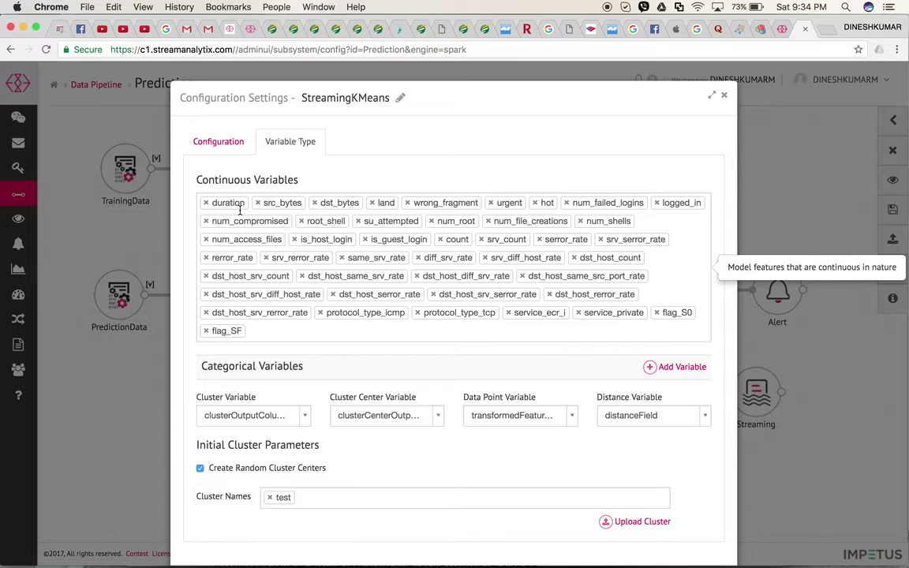
pyautogui.click(724, 96)
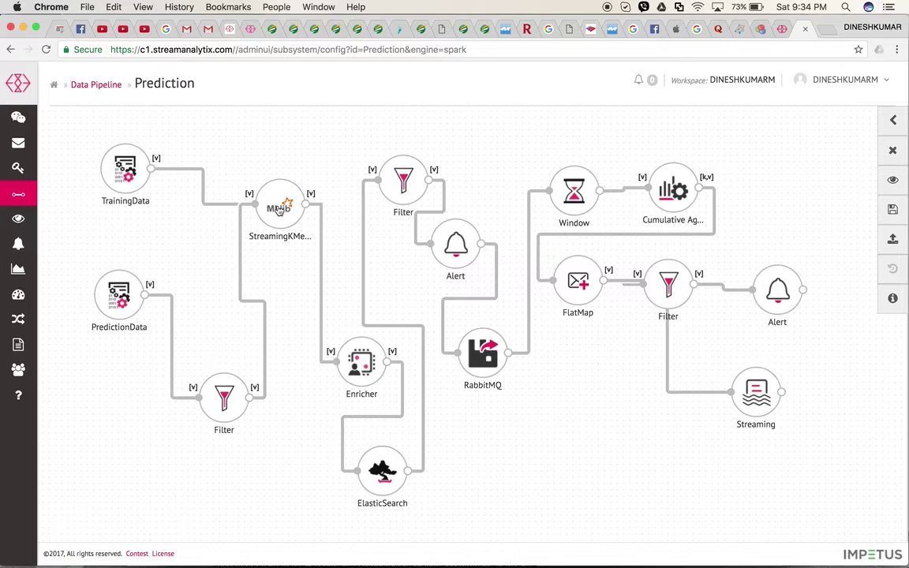
# Step: Review the Enricher's geopoint output field and the ElasticSearch output fields, closing both settings without saving
pyautogui.doubleClick(368, 364)
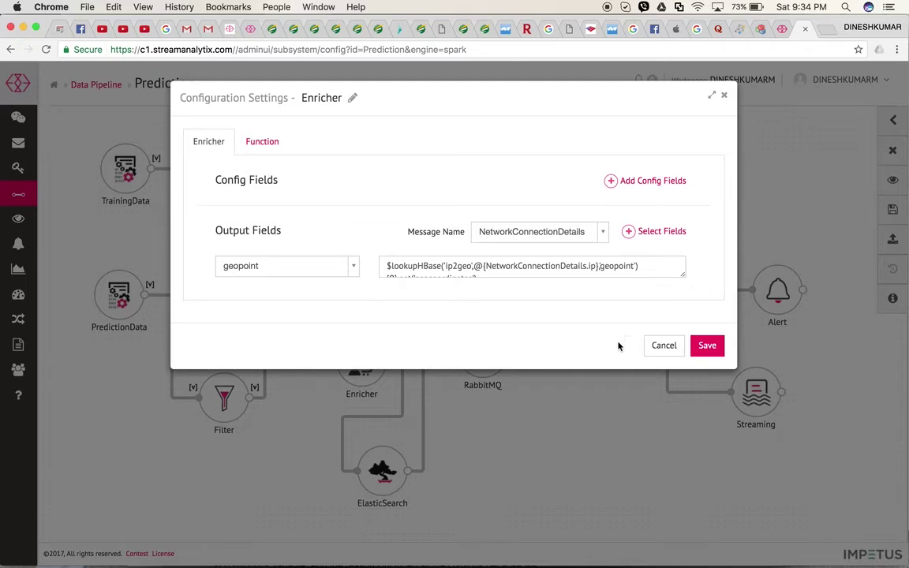
pyautogui.click(662, 353)
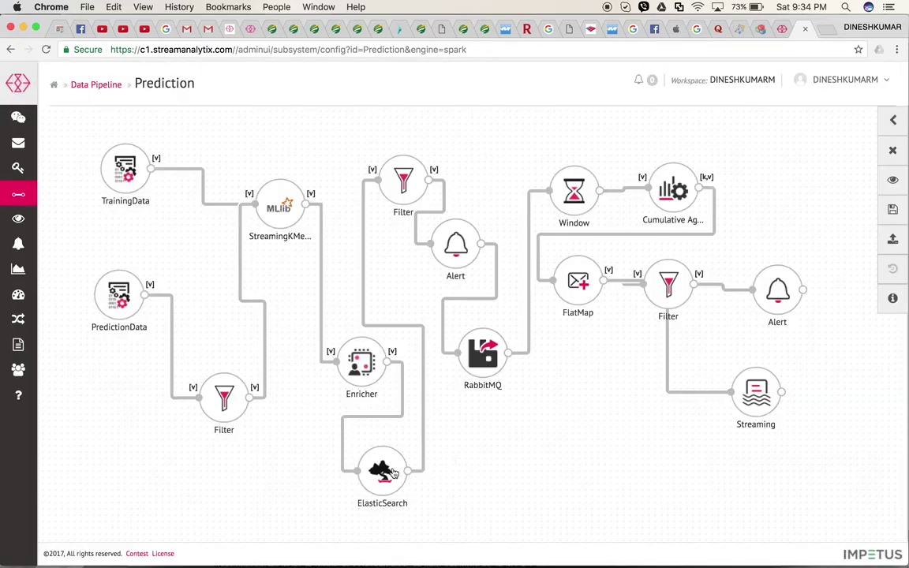
pyautogui.doubleClick(393, 472)
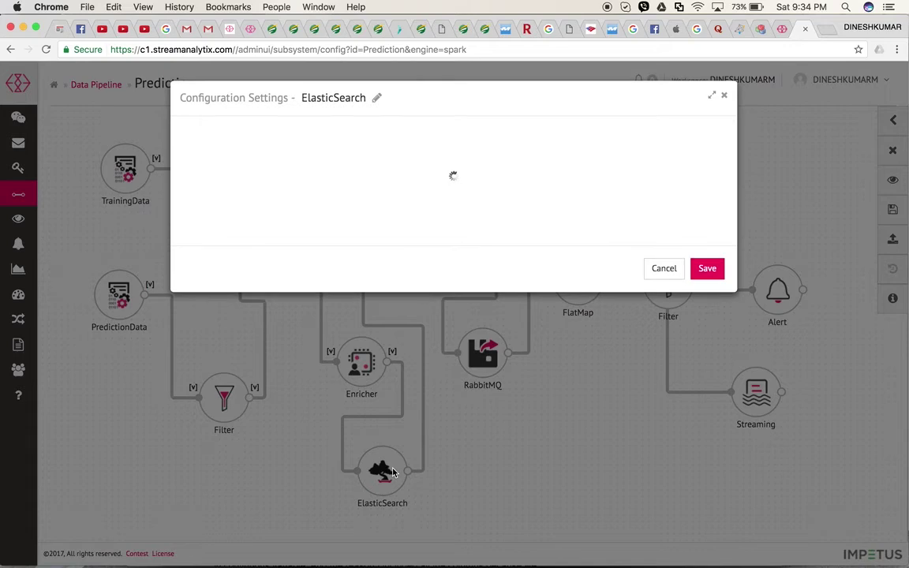
pyautogui.scroll(-10, 660, 390)
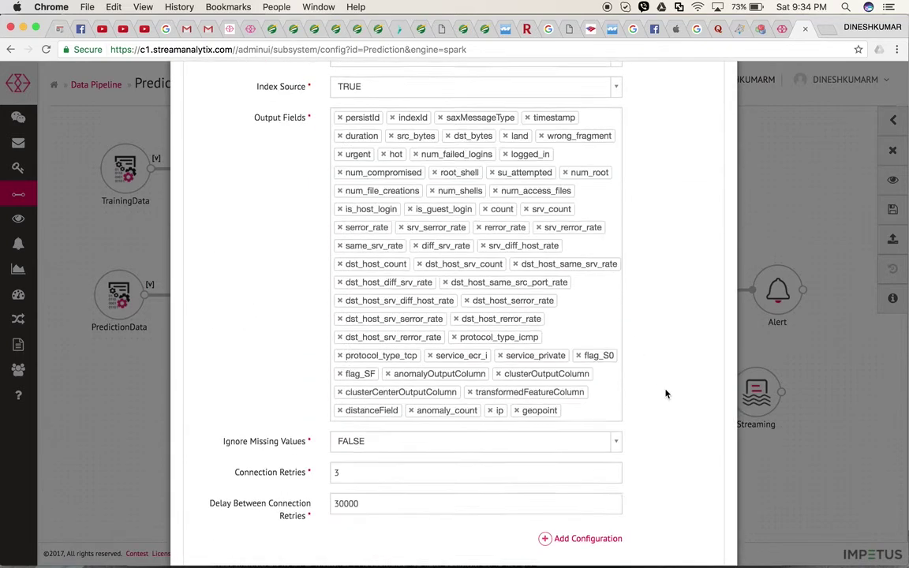
pyautogui.click(664, 541)
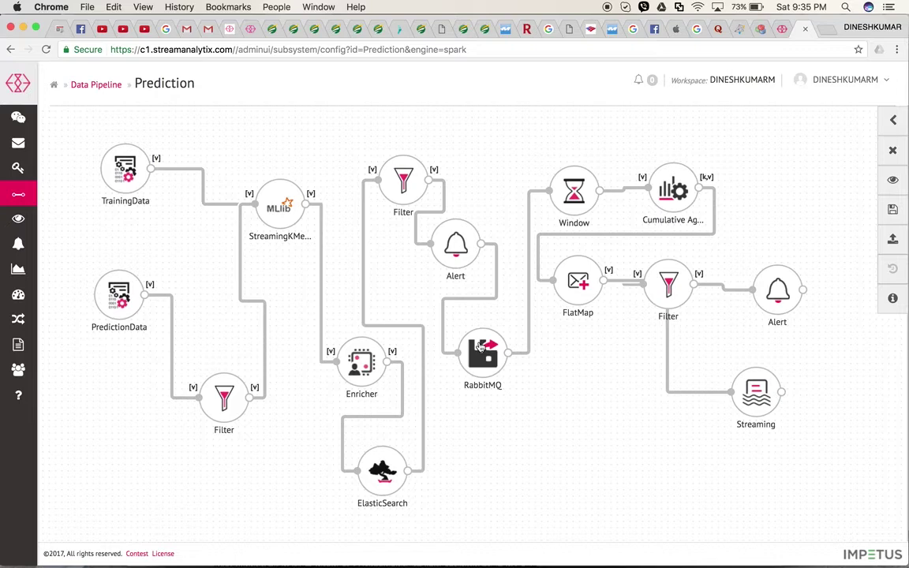
# Step: Review the settings of the Window and Cumulative Aggregation components, closing each without saving
pyautogui.doubleClick(576, 196)
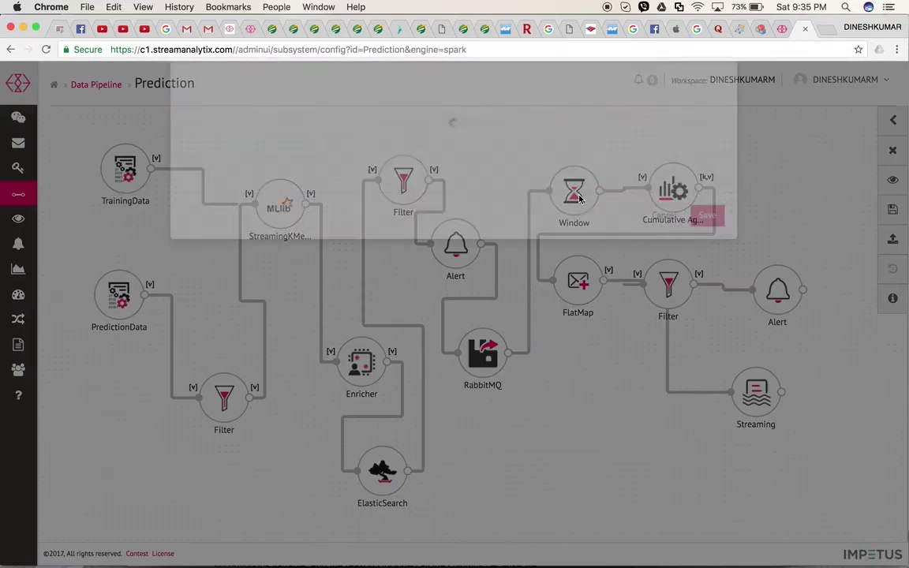
pyautogui.click(662, 322)
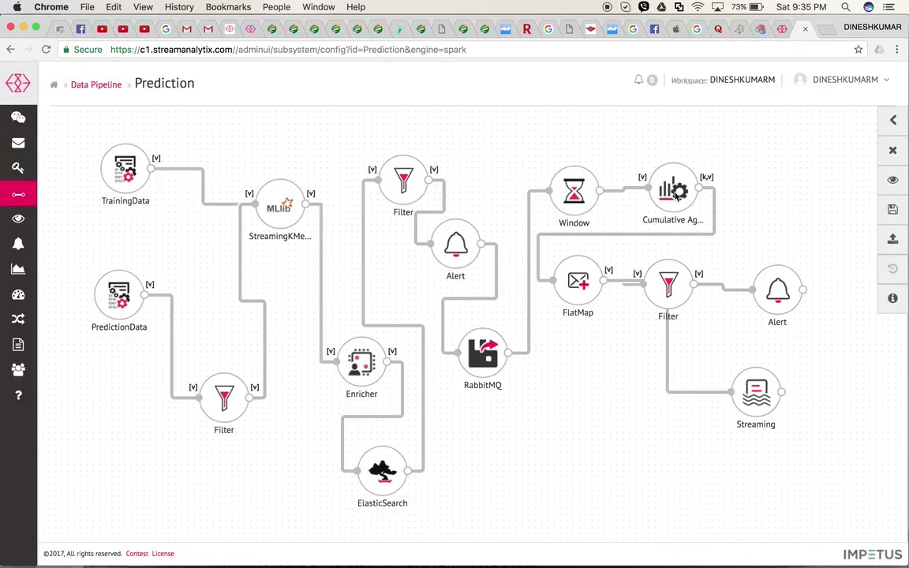
pyautogui.doubleClick(676, 196)
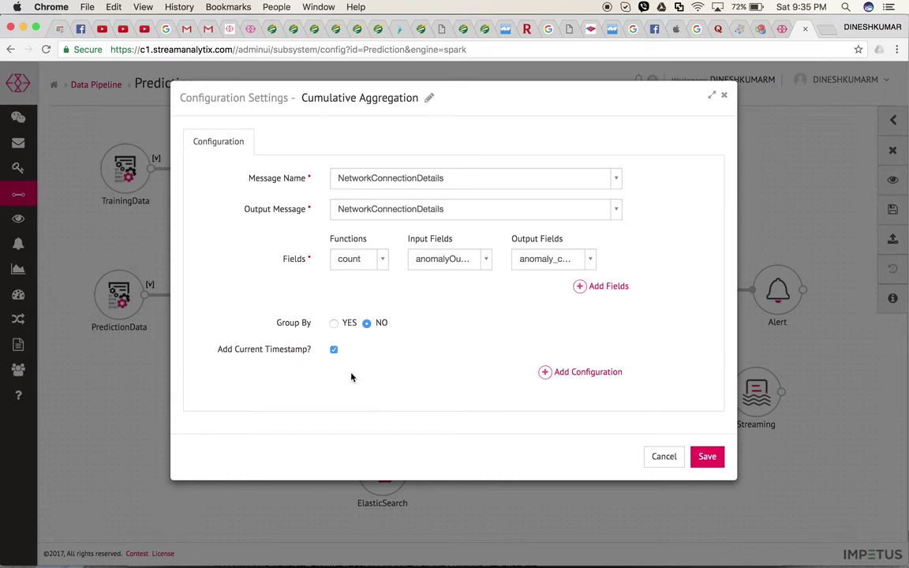
pyautogui.click(660, 461)
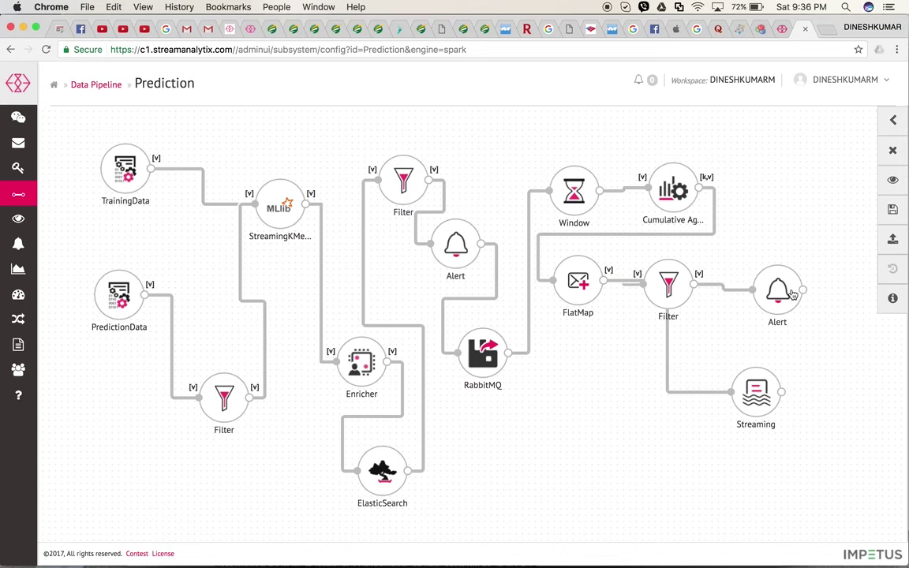
# Step: Inspect the Anamoly graph dashboard's anomaly counts and its recent alerts, and return to the Prediction pipeline
pyautogui.click(780, 30)
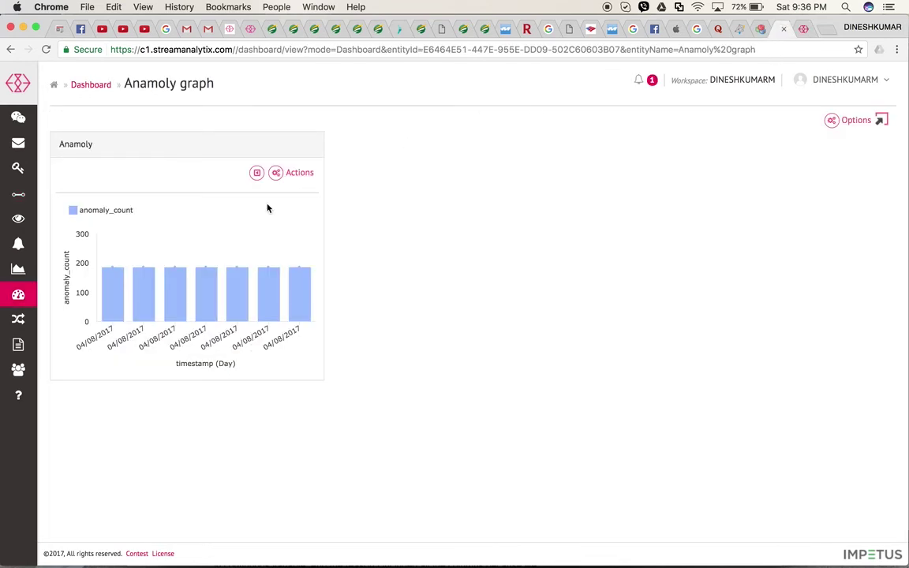
pyautogui.moveTo(118, 296)
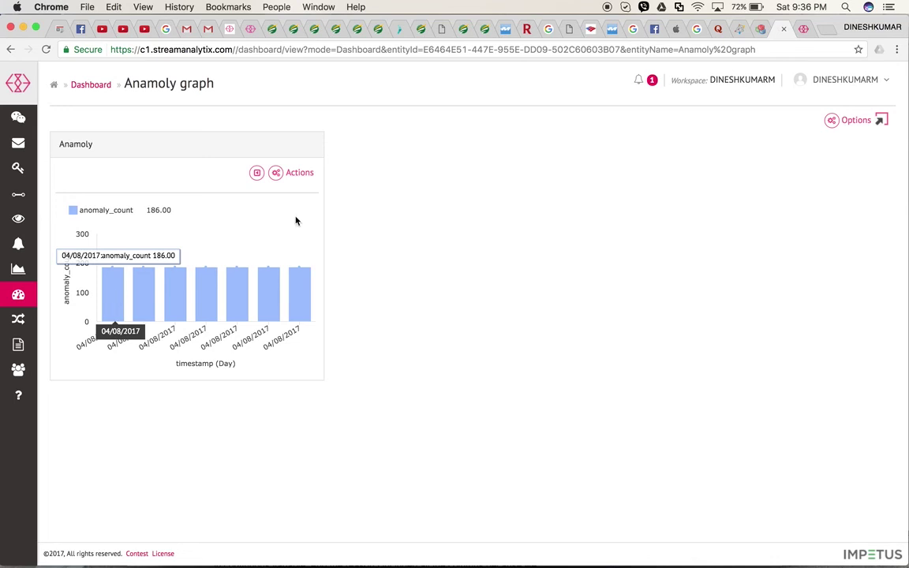
pyautogui.click(648, 83)
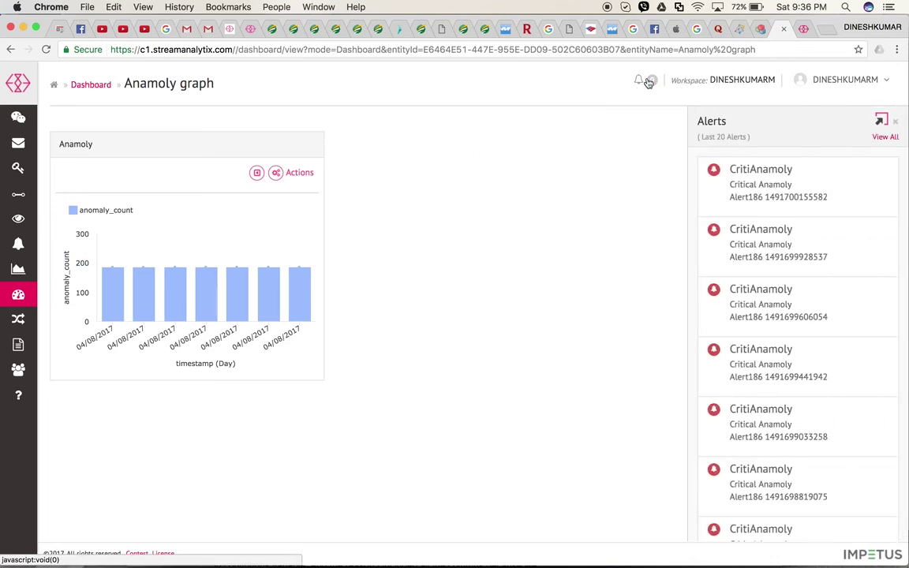
pyautogui.click(648, 83)
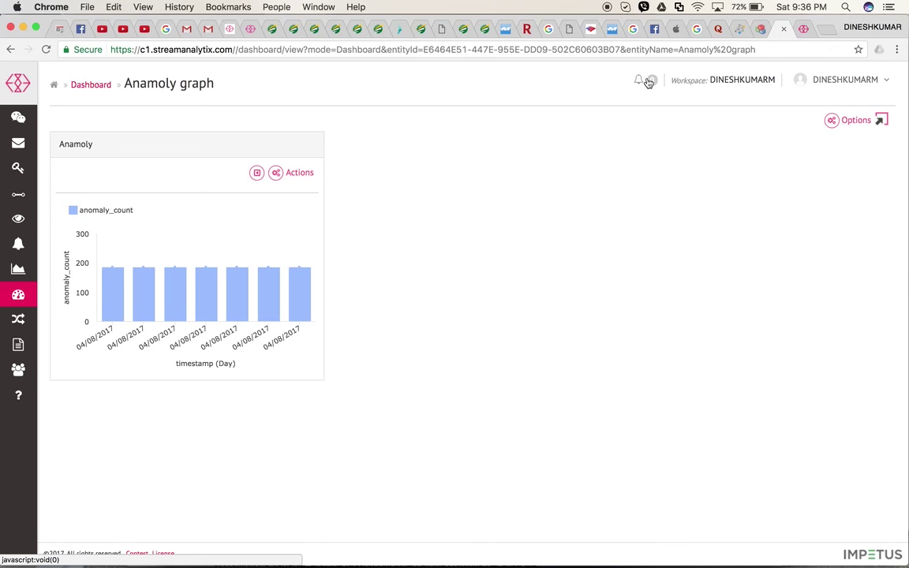
pyautogui.click(803, 29)
pyautogui.moveTo(83, 557)
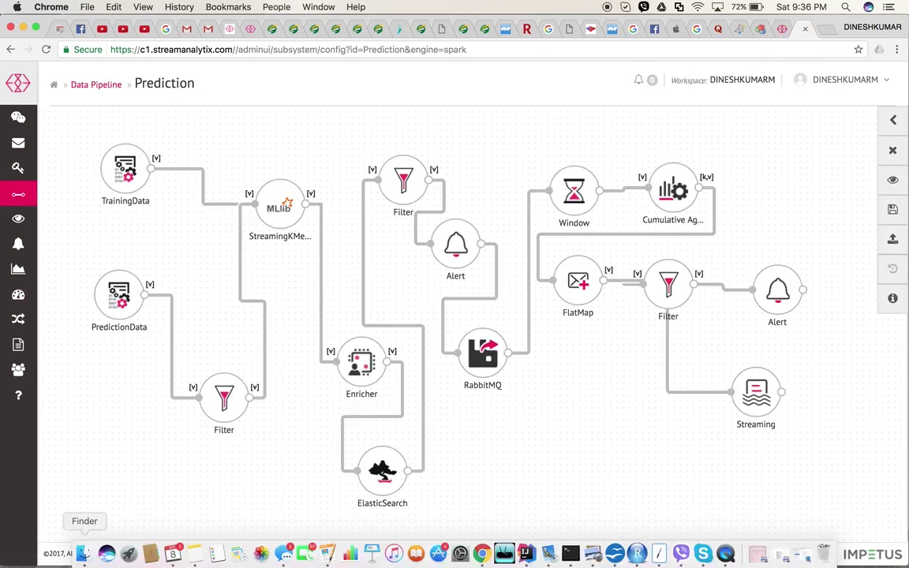